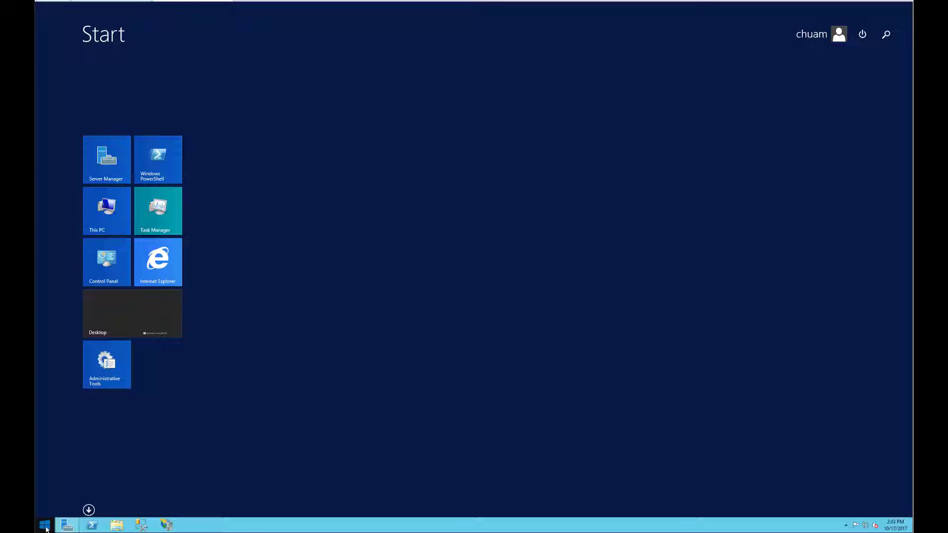
# Launch Microsoft Management Console by searching 'mmc' from the Start screen.
pyautogui.click(887, 34)
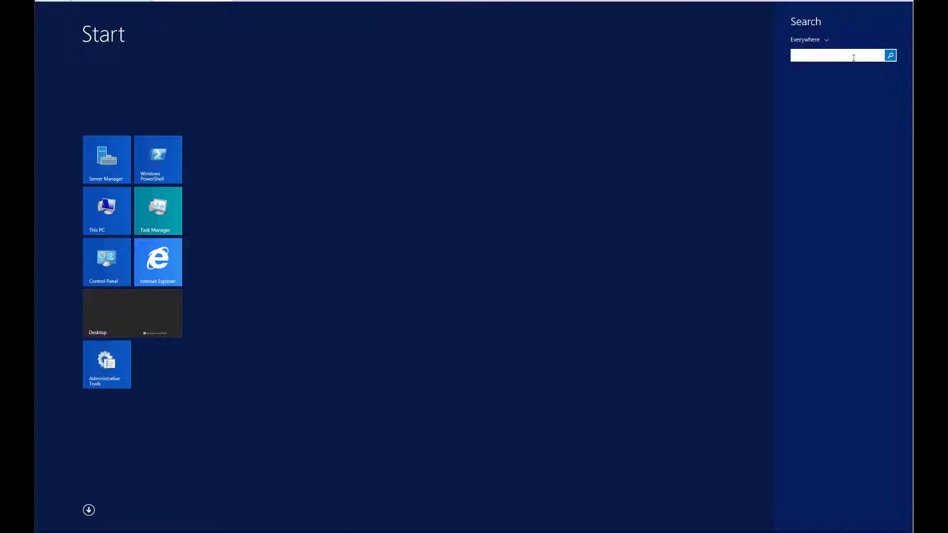
pyautogui.write('mmc')
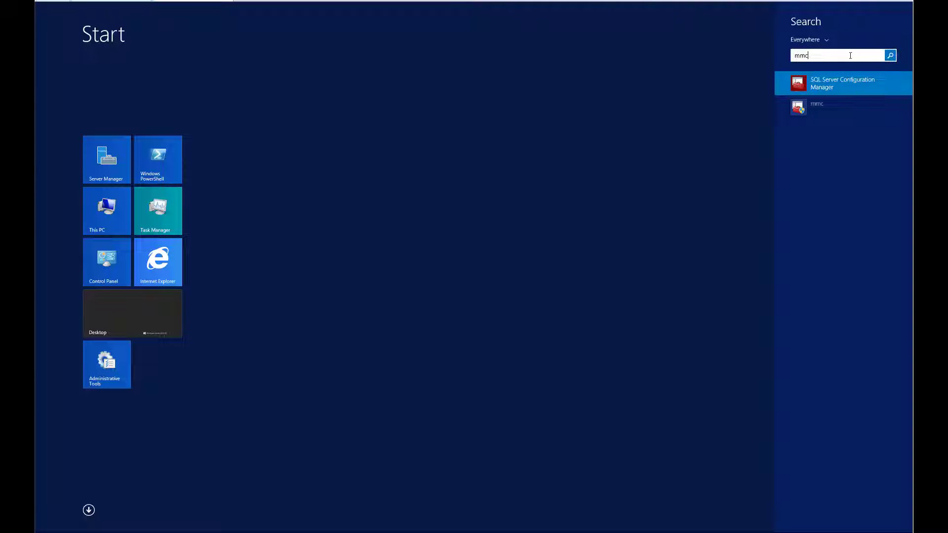
pyautogui.click(817, 108)
# Approve the UAC prompt and add the Certificates snap-in for the local computer account.
pyautogui.click(516, 278)
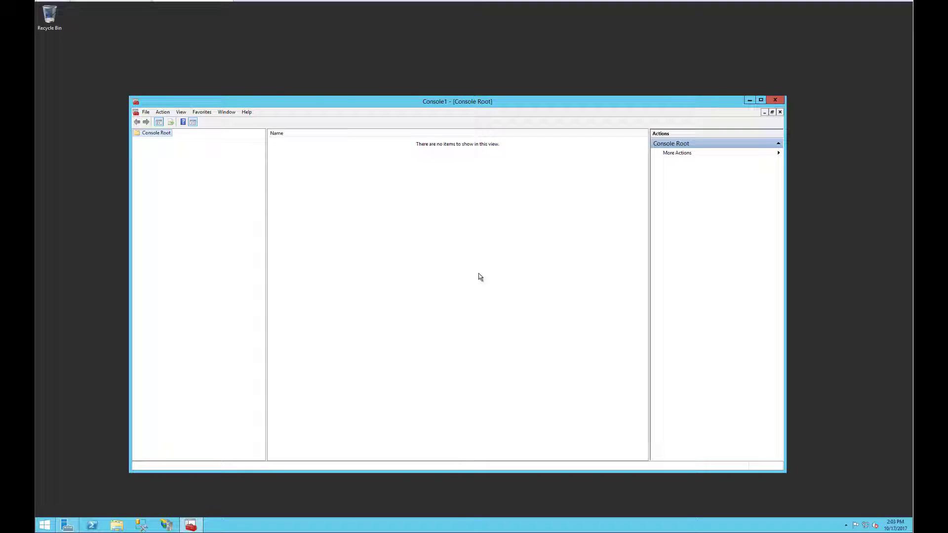
pyautogui.click(146, 112)
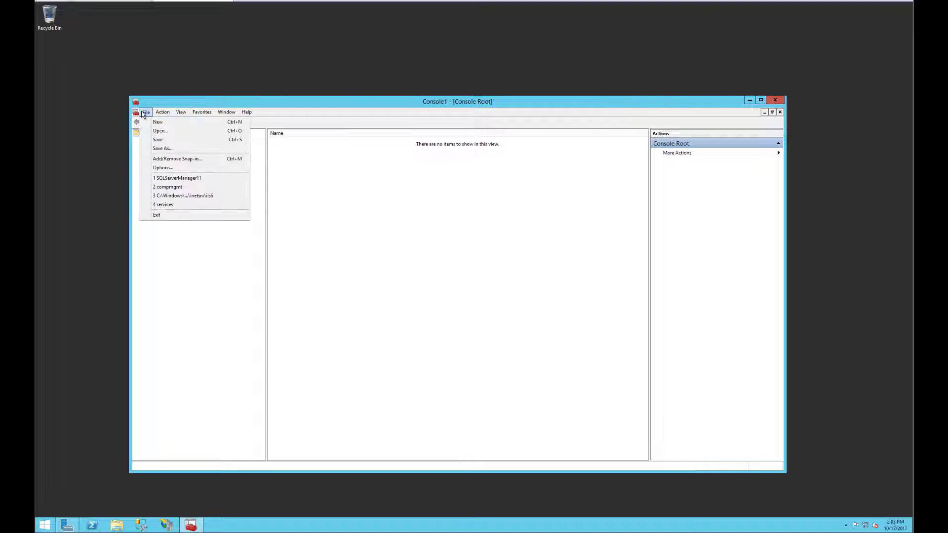
pyautogui.click(163, 158)
pyautogui.doubleClick(348, 251)
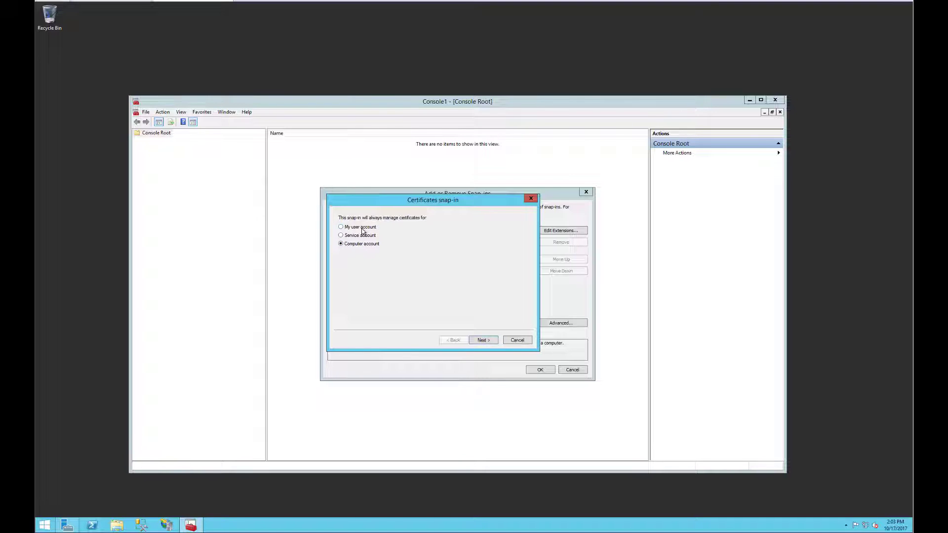
pyautogui.click(483, 341)
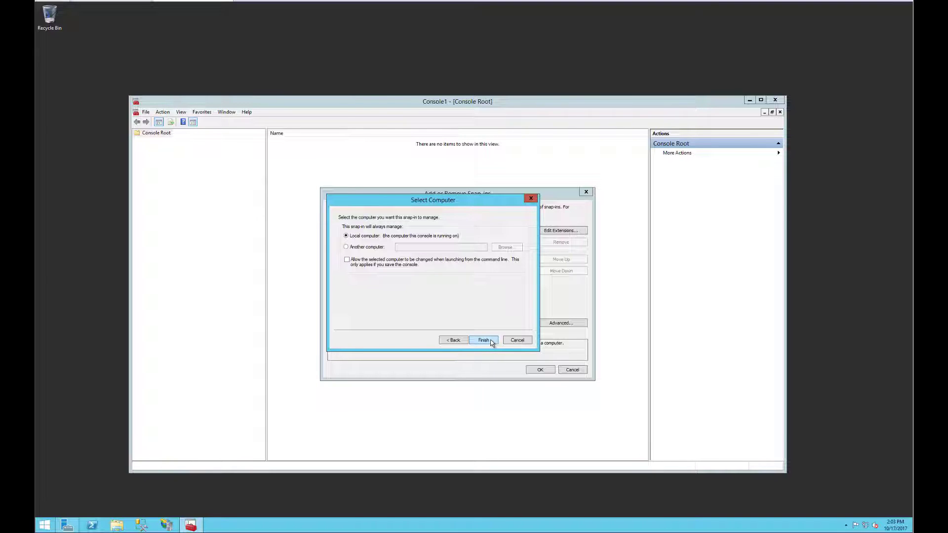
pyautogui.click(484, 341)
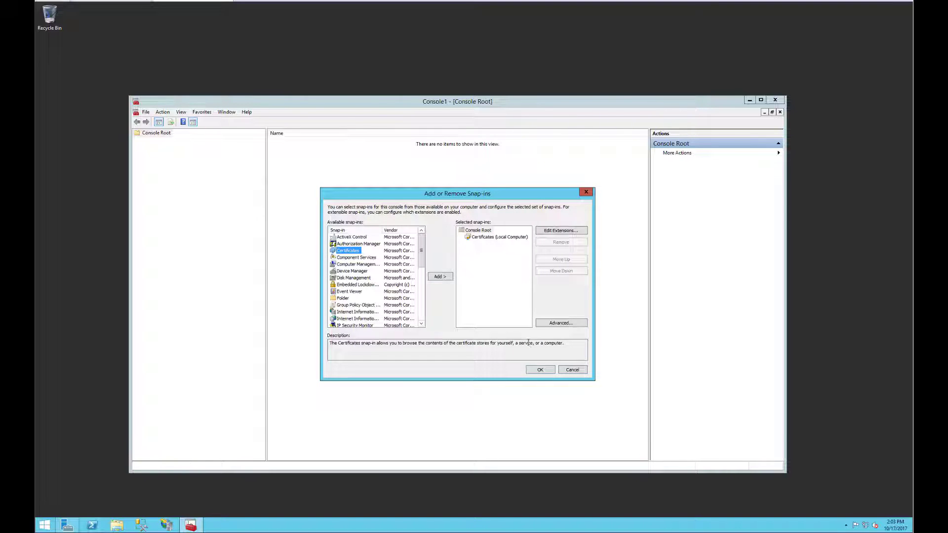
pyautogui.click(544, 373)
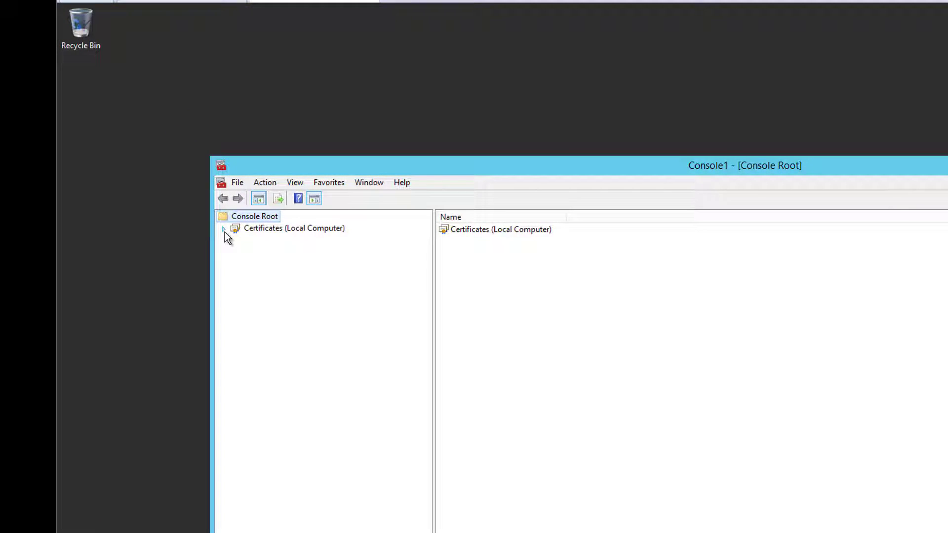
# Expand Certificates (Local Computer) > Personal and start Advanced Operations > Create Custom Request.
pyautogui.click(224, 230)
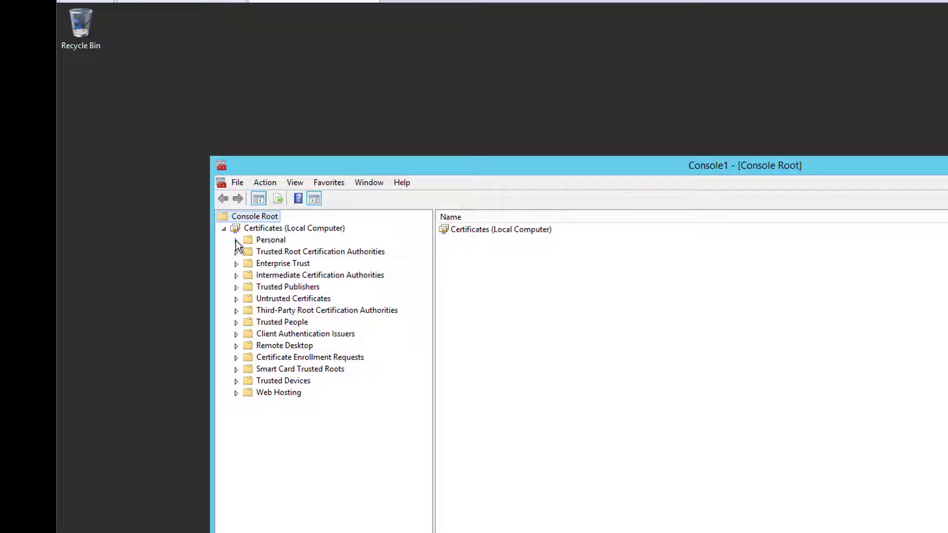
pyautogui.click(236, 241)
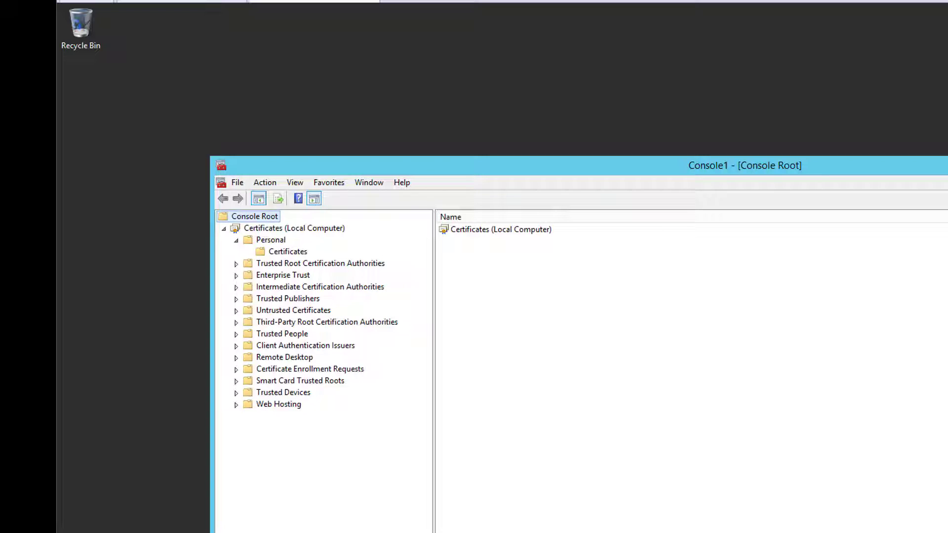
pyautogui.rightClick(279, 245)
pyautogui.moveTo(374, 266)
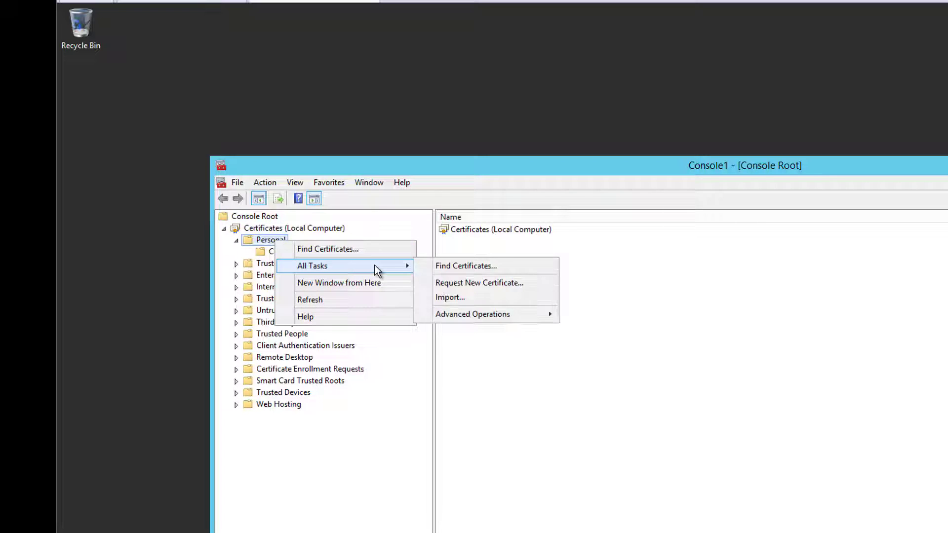
pyautogui.moveTo(470, 314)
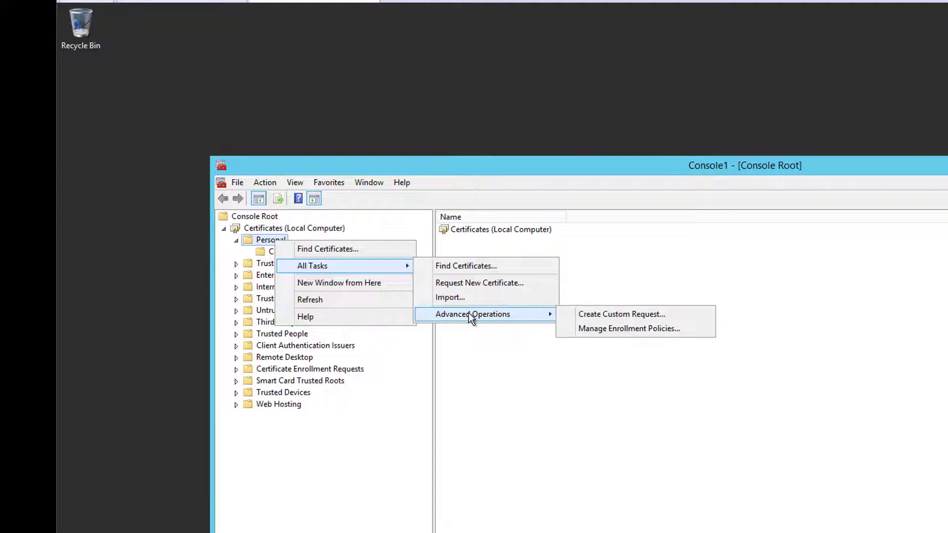
pyautogui.click(599, 315)
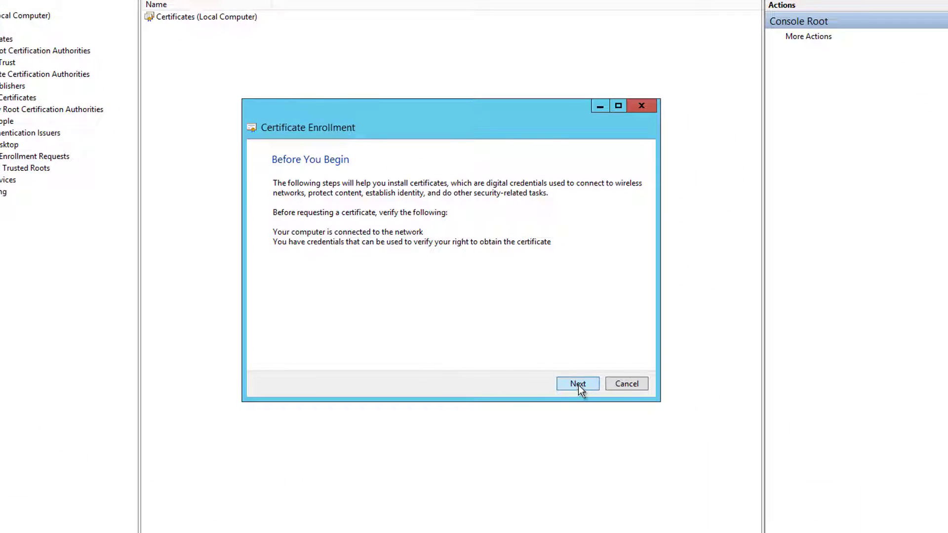
# Proceed without enrollment policy, pick (No template) Legacy key with PKCS #10, and expand the request details.
pyautogui.click(580, 385)
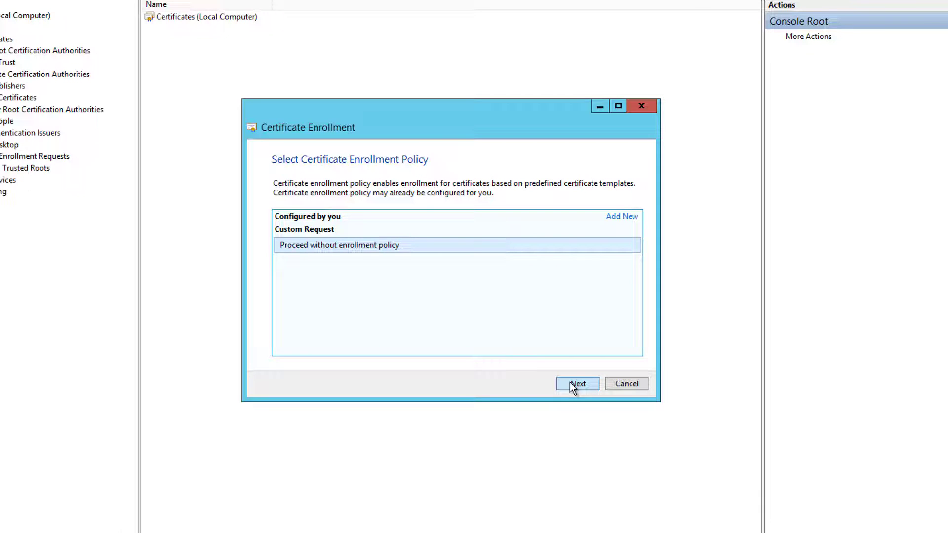
pyautogui.click(573, 387)
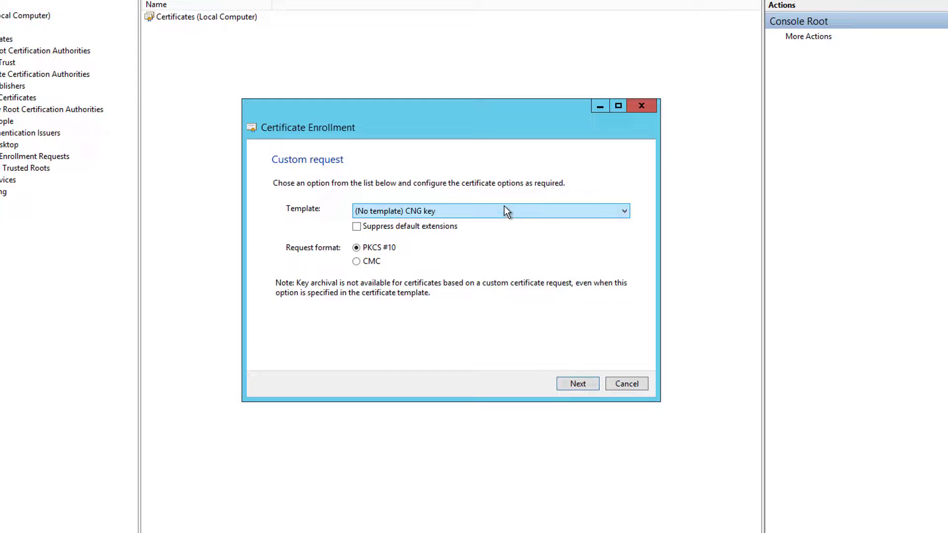
pyautogui.click(478, 212)
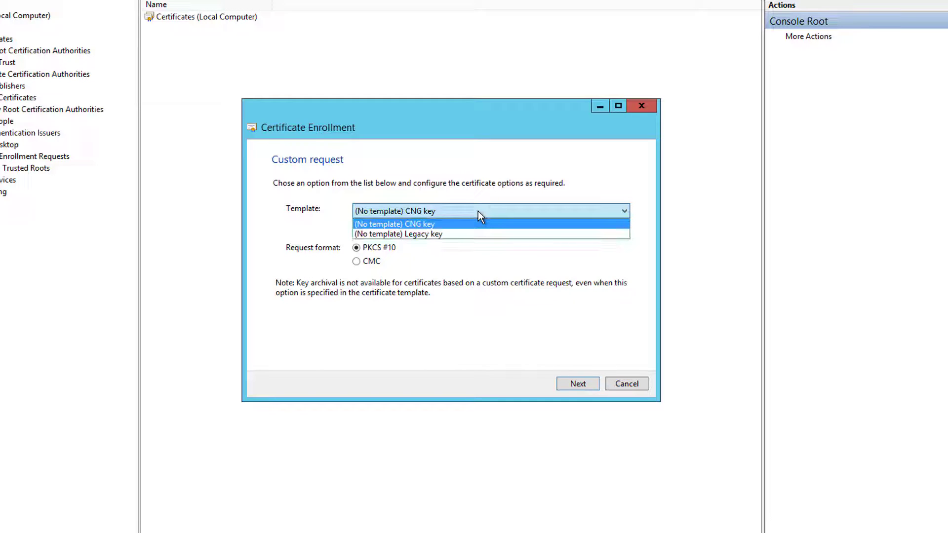
pyautogui.click(457, 234)
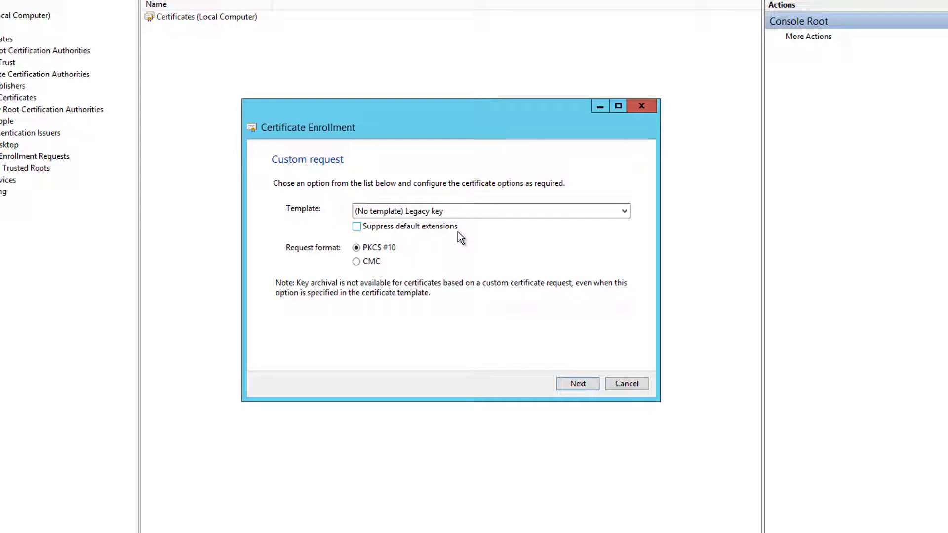
pyautogui.click(579, 384)
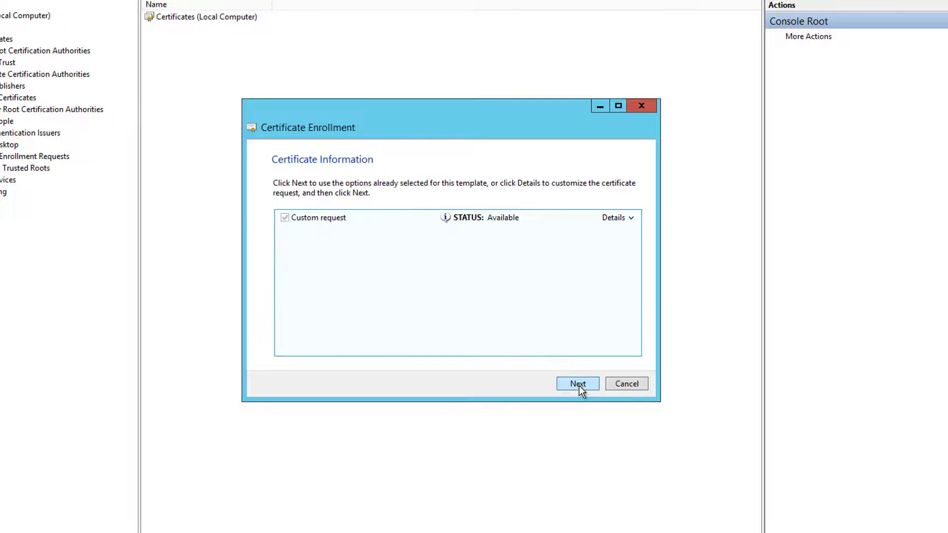
pyautogui.click(632, 218)
# Set friendly name testcertificates.entrust.com and description 'Certificate for Test Server' in the request's properties.
pyautogui.click(599, 279)
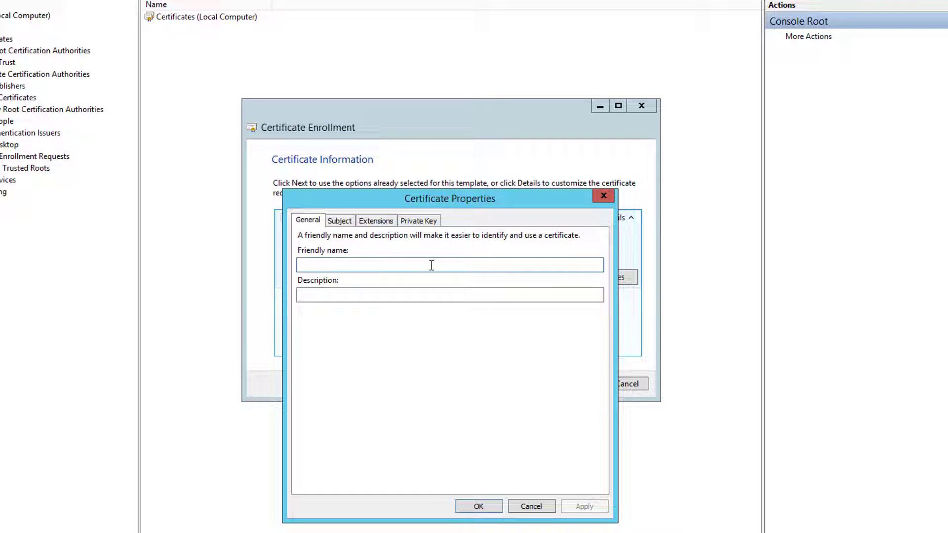
pyautogui.write('testcertificates')
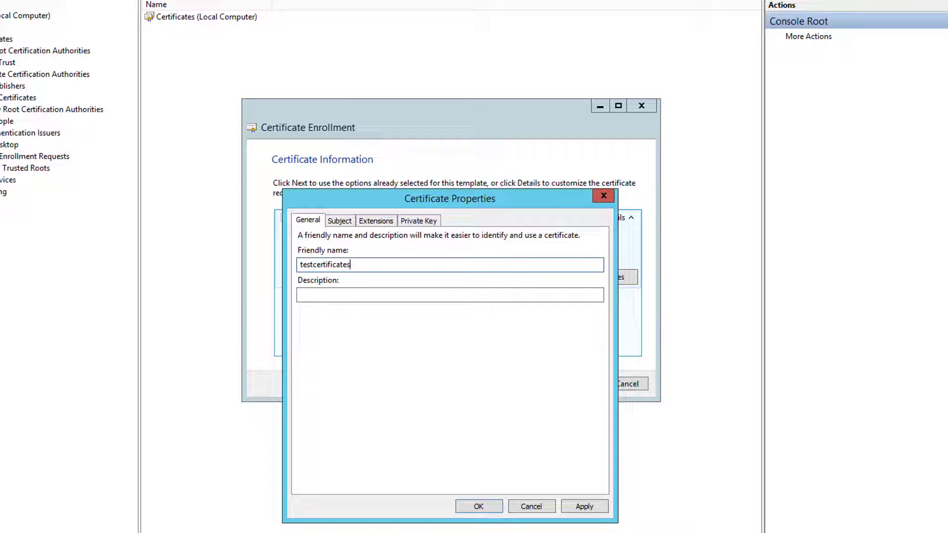
pyautogui.write('.entrust.com')
pyautogui.click(307, 294)
pyautogui.write('Certificate for Test Server')
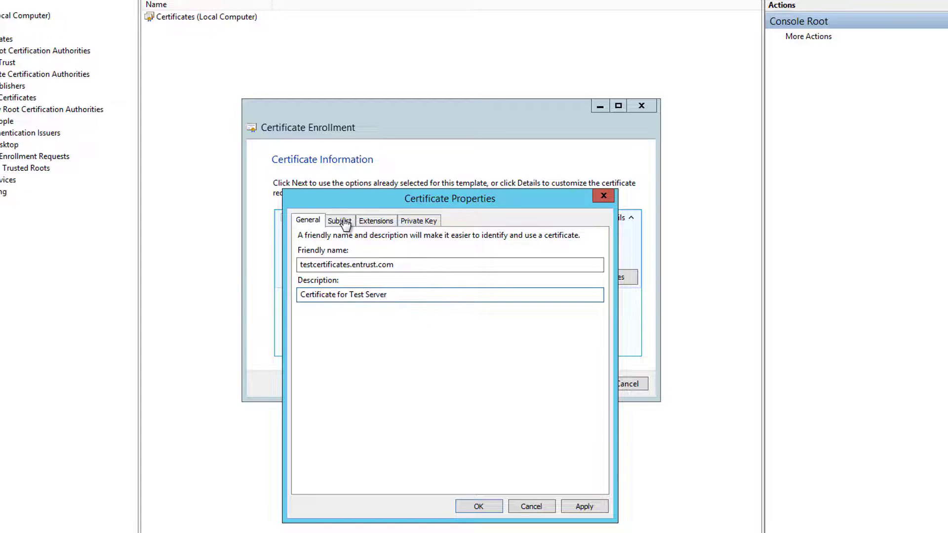
# Add CN=testcertificates.entrust.com and O=Entrust Inc. to the certificate subject name.
pyautogui.click(345, 223)
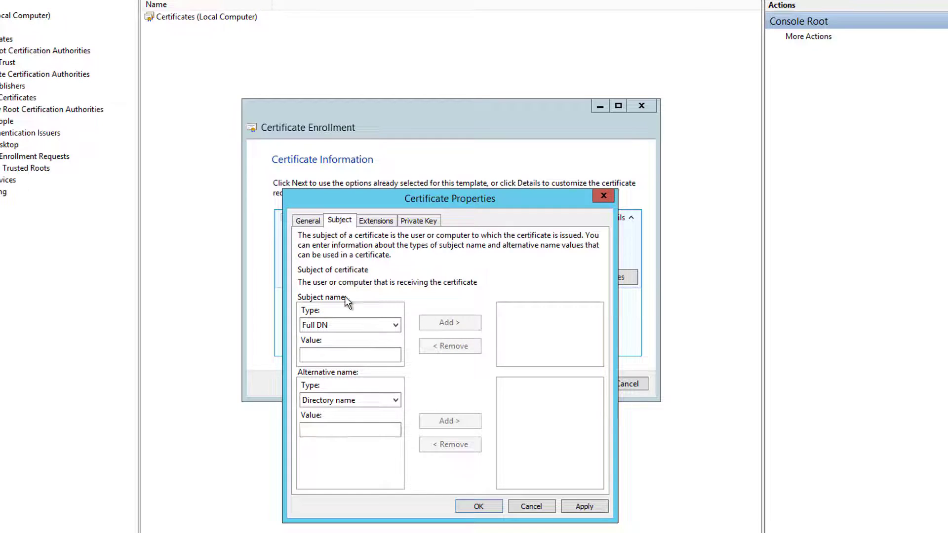
pyautogui.click(397, 330)
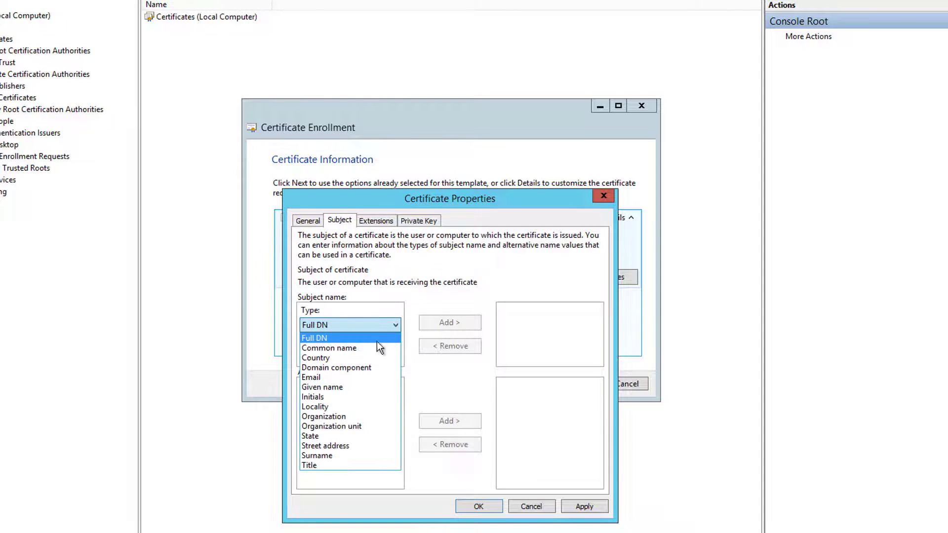
pyautogui.click(377, 342)
pyautogui.click(366, 354)
pyautogui.write('testcertif')
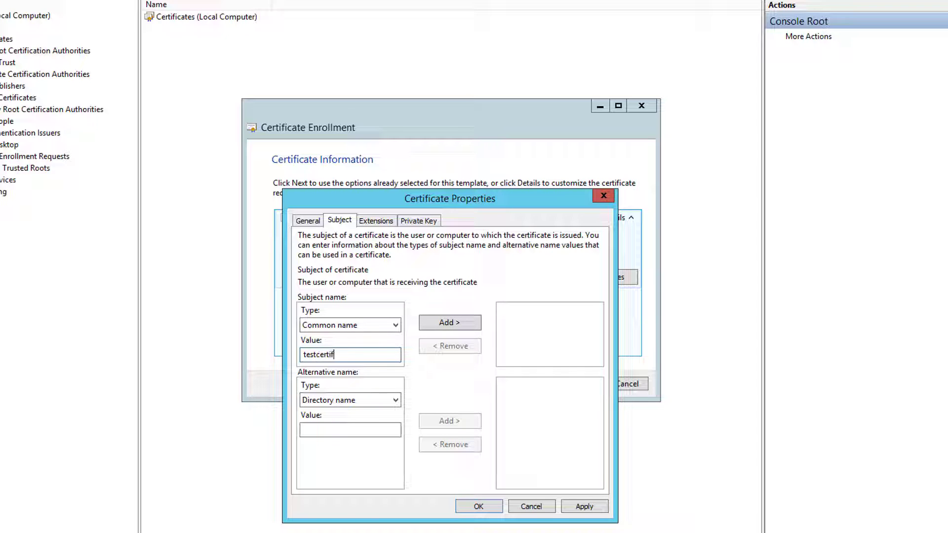
pyautogui.write('icates.entrust.com')
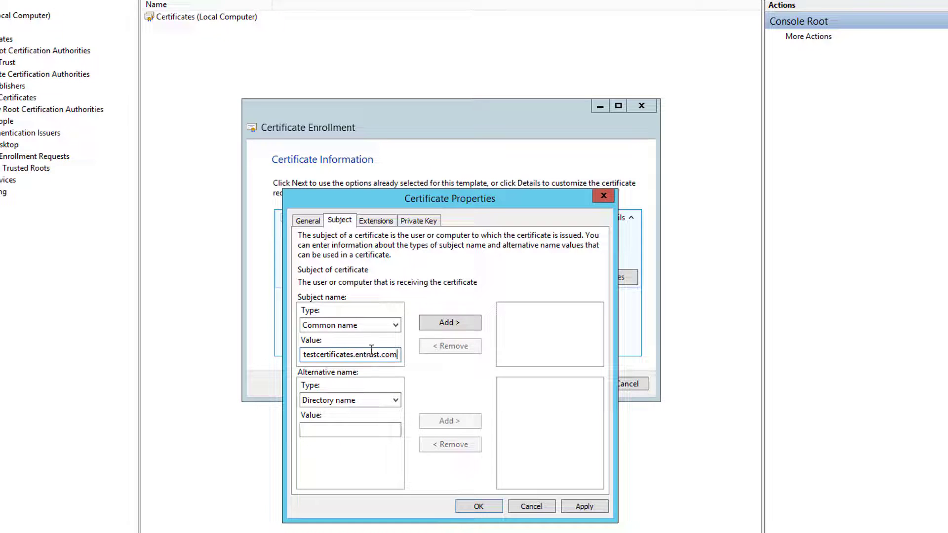
pyautogui.click(460, 321)
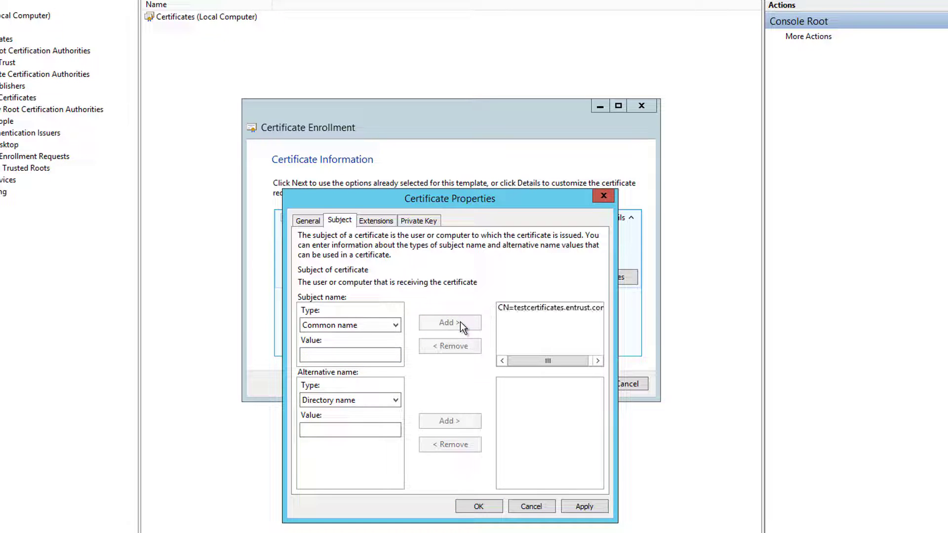
pyautogui.click(397, 325)
pyautogui.click(371, 416)
pyautogui.click(355, 355)
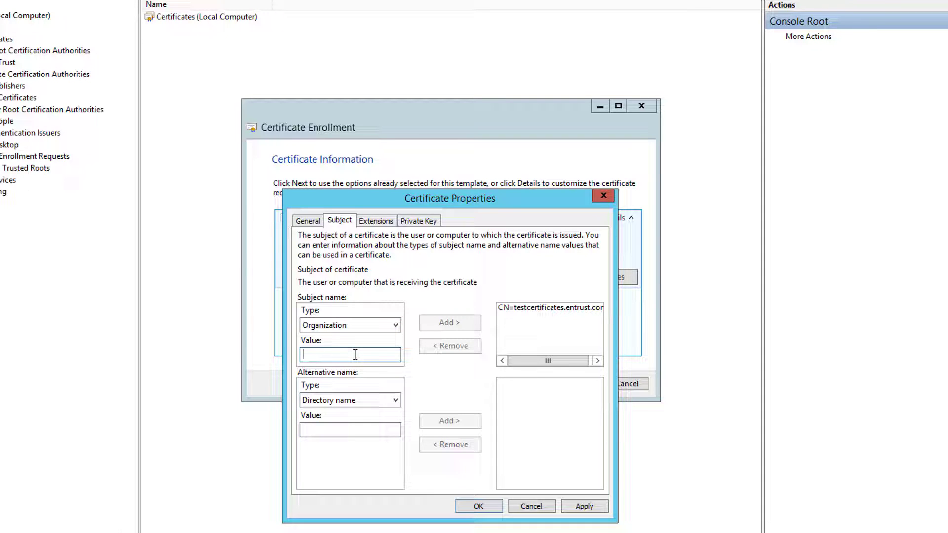
pyautogui.write('Entrust Inc.')
pyautogui.click(450, 326)
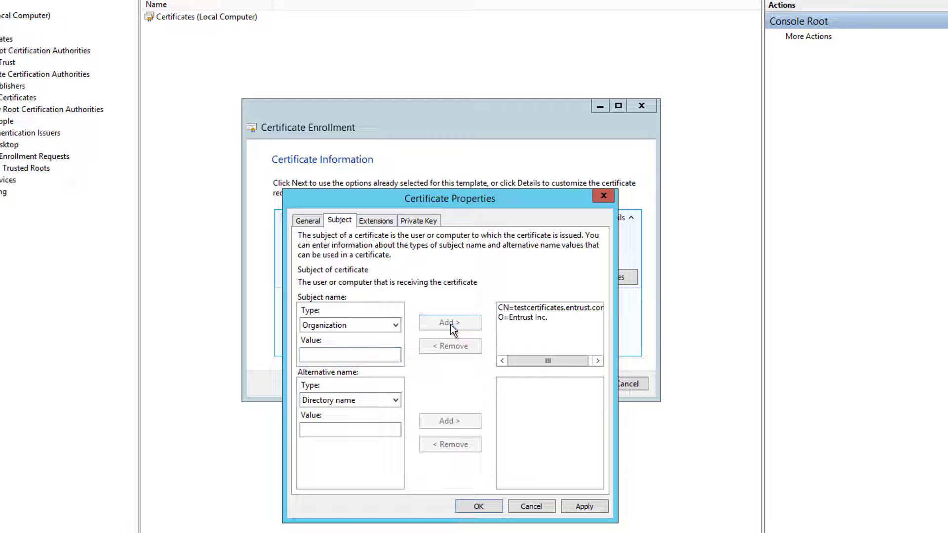
# Add OU=IT and L=Ottawa to the subject name.
pyautogui.click(375, 324)
pyautogui.click(365, 426)
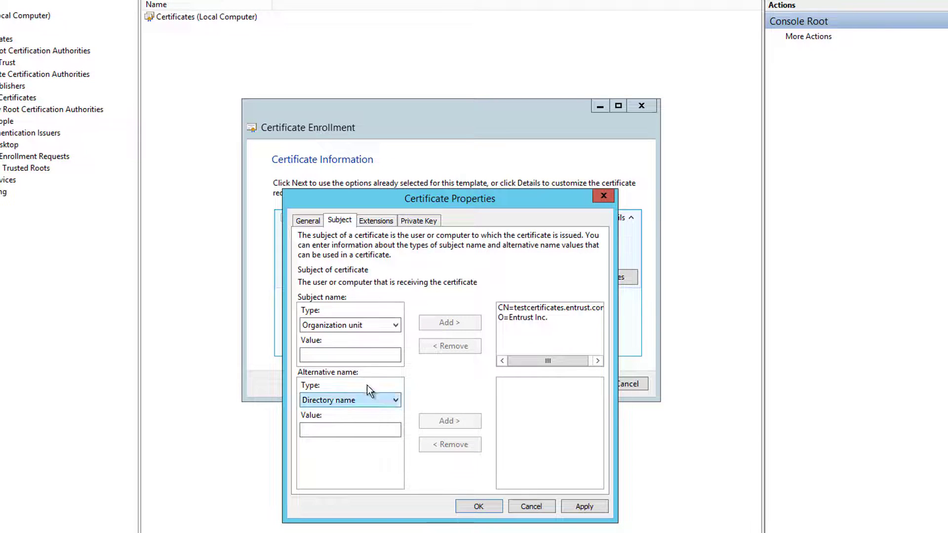
pyautogui.click(326, 355)
pyautogui.write('IT')
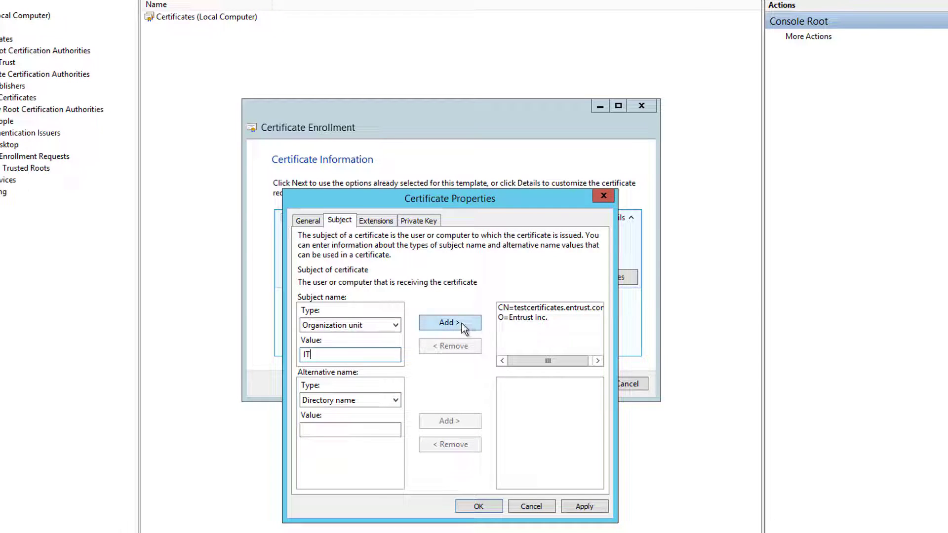
pyautogui.click(461, 324)
pyautogui.click(385, 329)
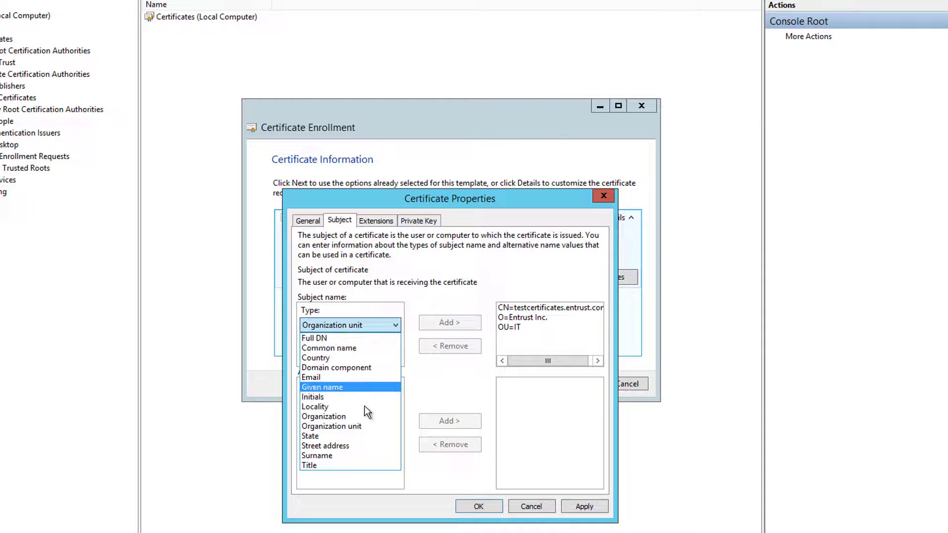
pyautogui.click(361, 416)
pyautogui.click(365, 325)
pyautogui.click(364, 408)
pyautogui.click(365, 356)
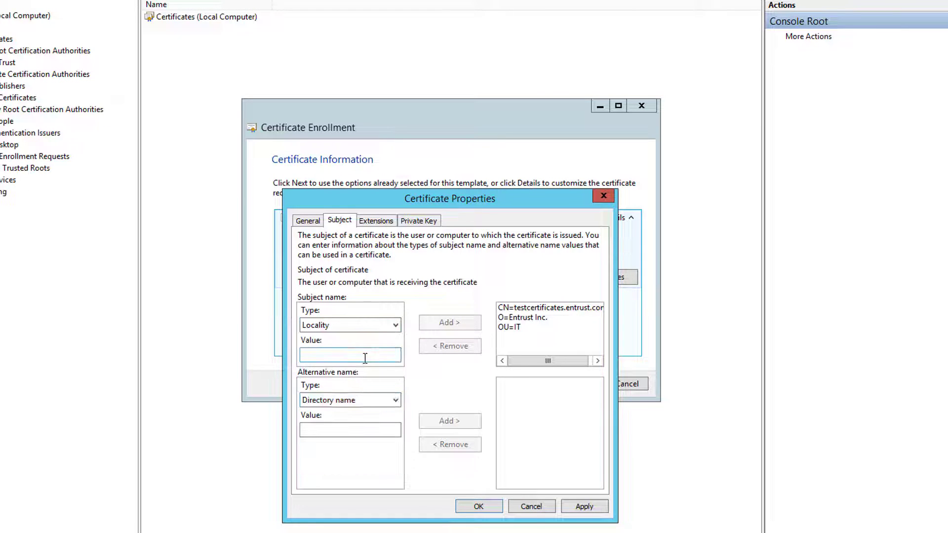
pyautogui.write('Ottawa')
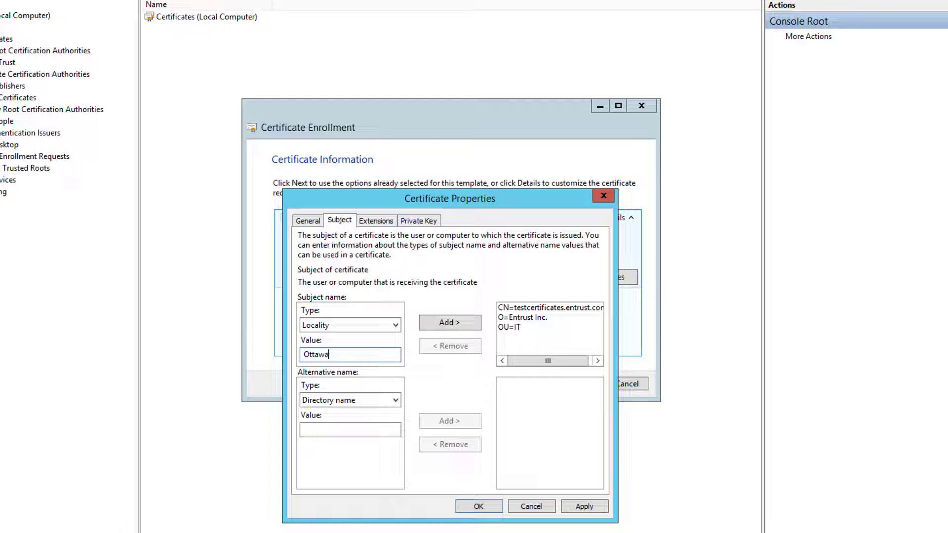
pyautogui.click(452, 324)
# Add S=Ontario and C=CA to the subject name.
pyautogui.click(387, 325)
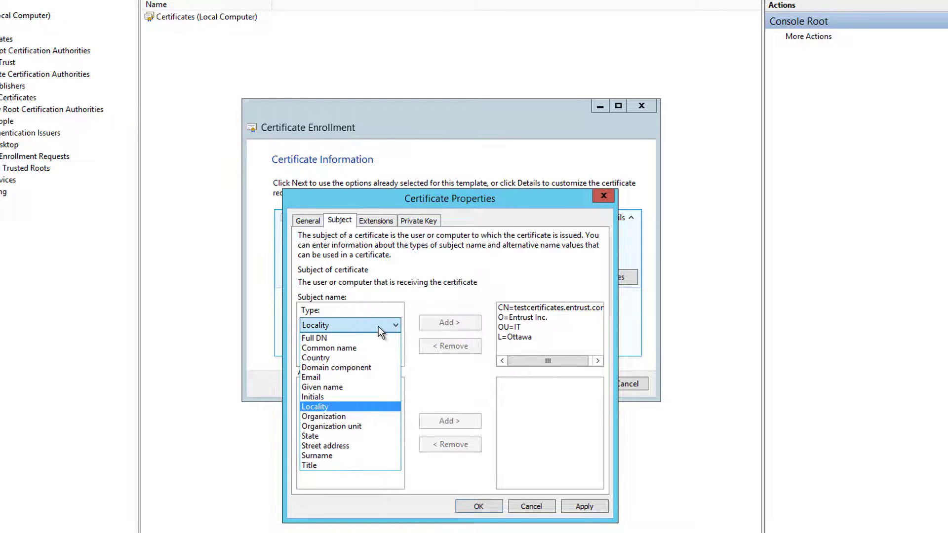
pyautogui.click(338, 438)
pyautogui.click(352, 354)
pyautogui.write('Ontario')
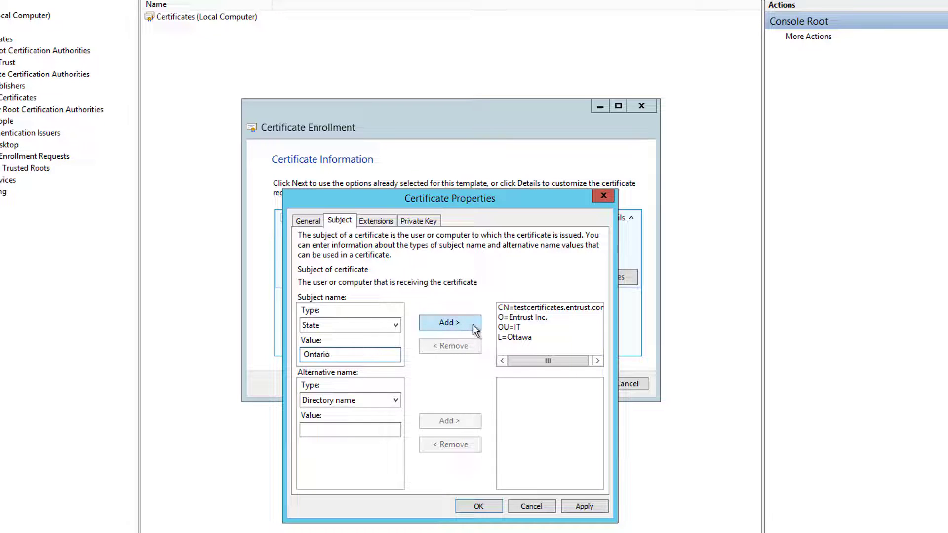
pyautogui.click(463, 325)
pyautogui.click(378, 354)
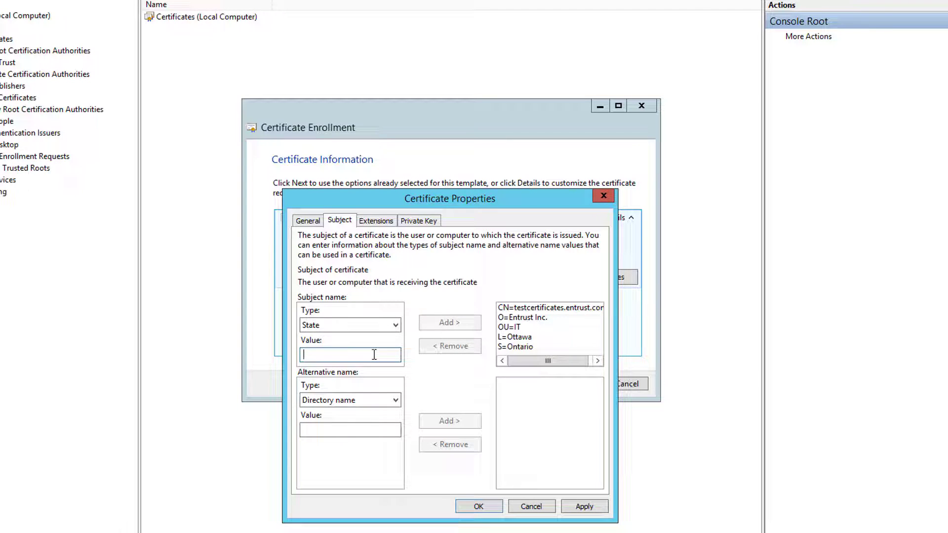
pyautogui.write('C')
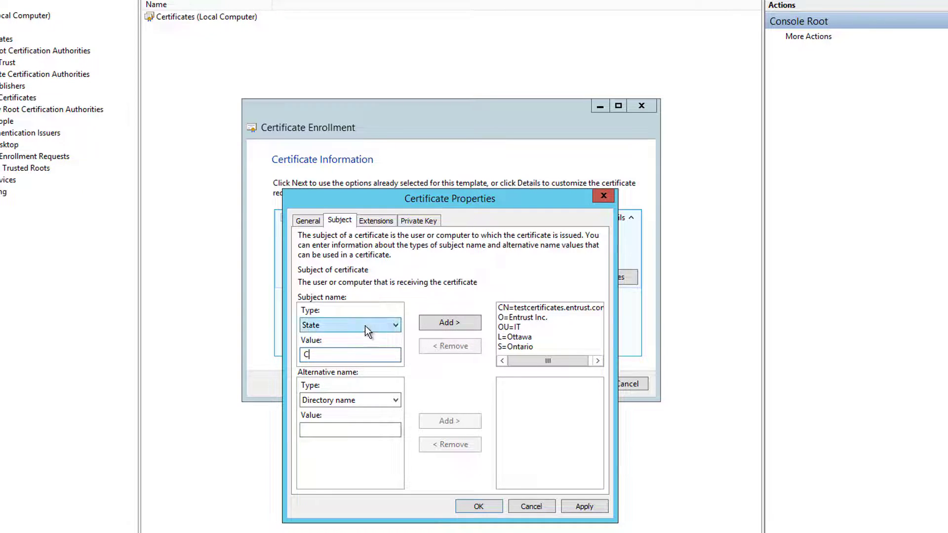
pyautogui.click(365, 325)
pyautogui.click(345, 358)
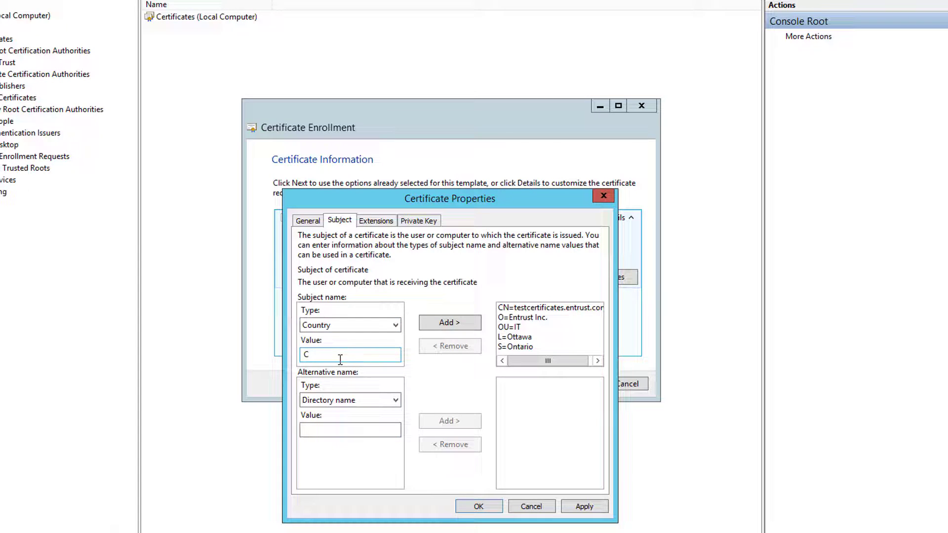
pyautogui.write('A')
pyautogui.click(436, 324)
pyautogui.click(598, 348)
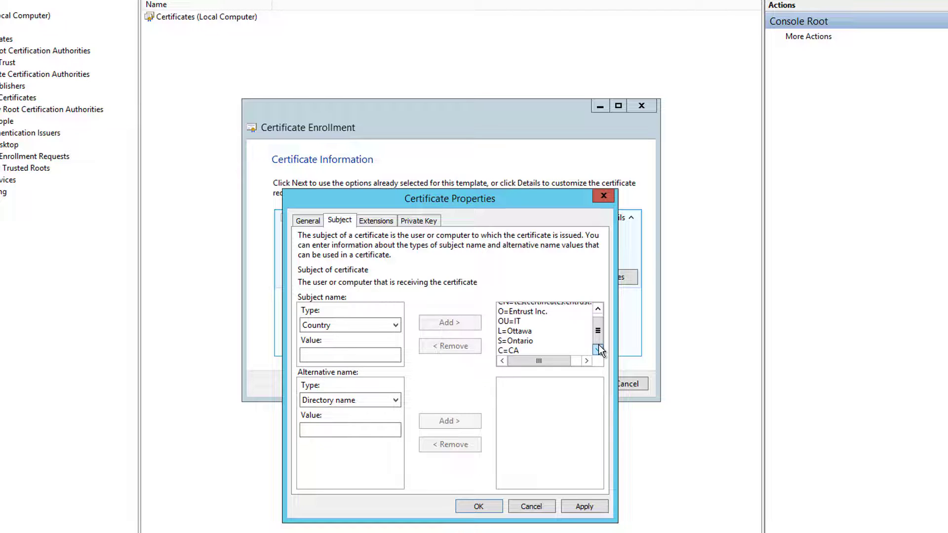
# Add san1.entrust.com as a DNS alternative name.
pyautogui.click(393, 401)
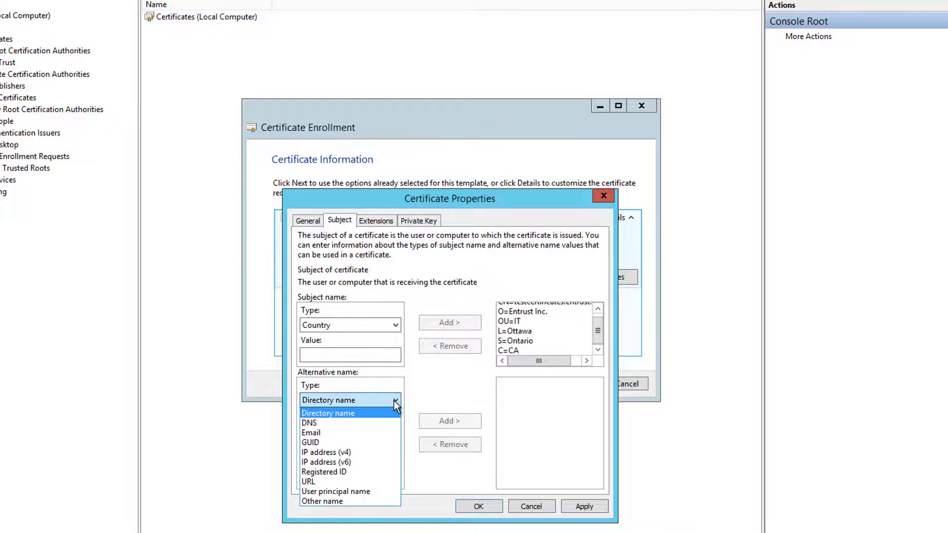
pyautogui.click(374, 424)
pyautogui.click(359, 428)
pyautogui.write('san1.entrust.com')
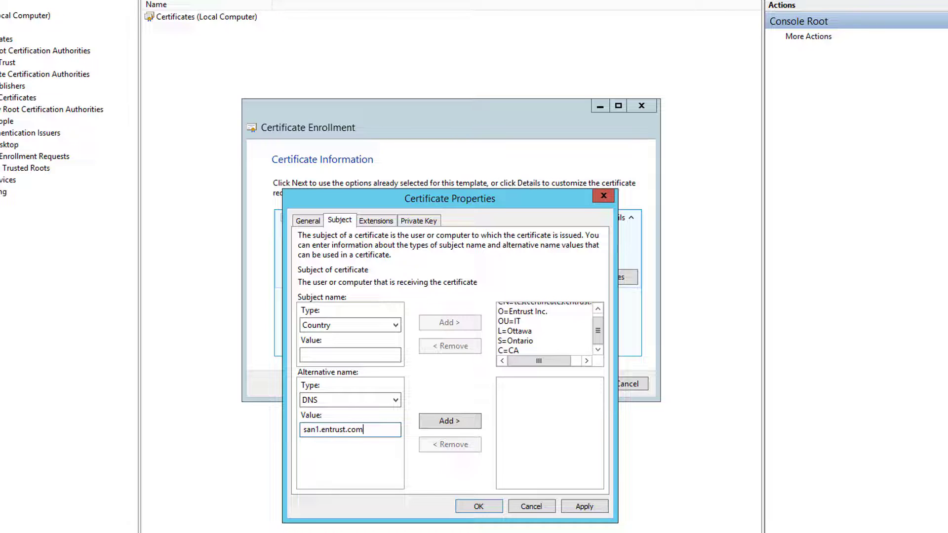
pyautogui.click(456, 424)
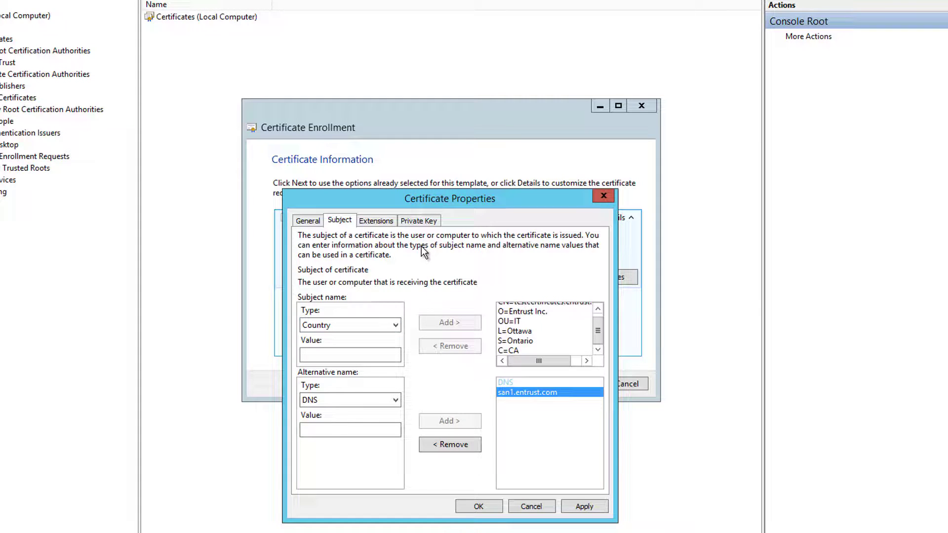
# Switch the private key's CSP from Microsoft Strong Cryptographic Provider to Microsoft RSA SChannel.
pyautogui.click(423, 221)
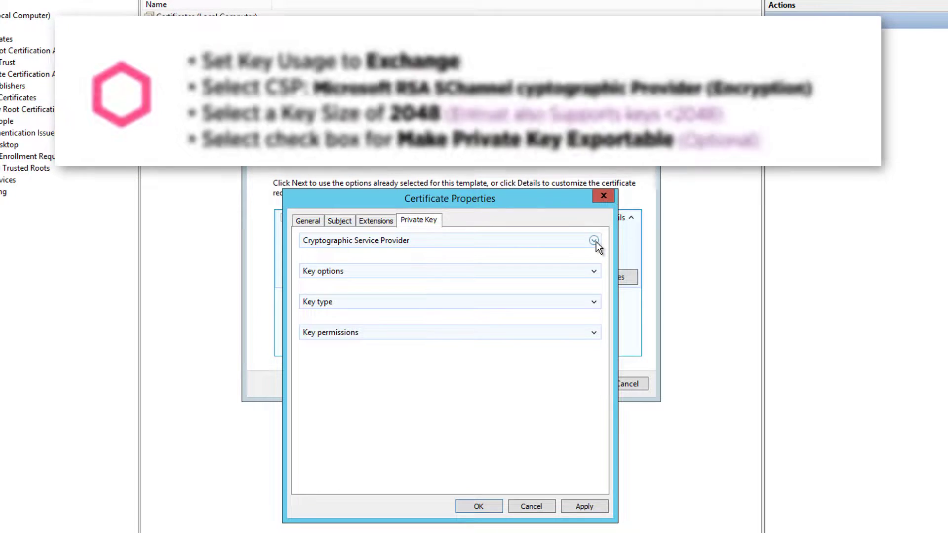
pyautogui.click(595, 242)
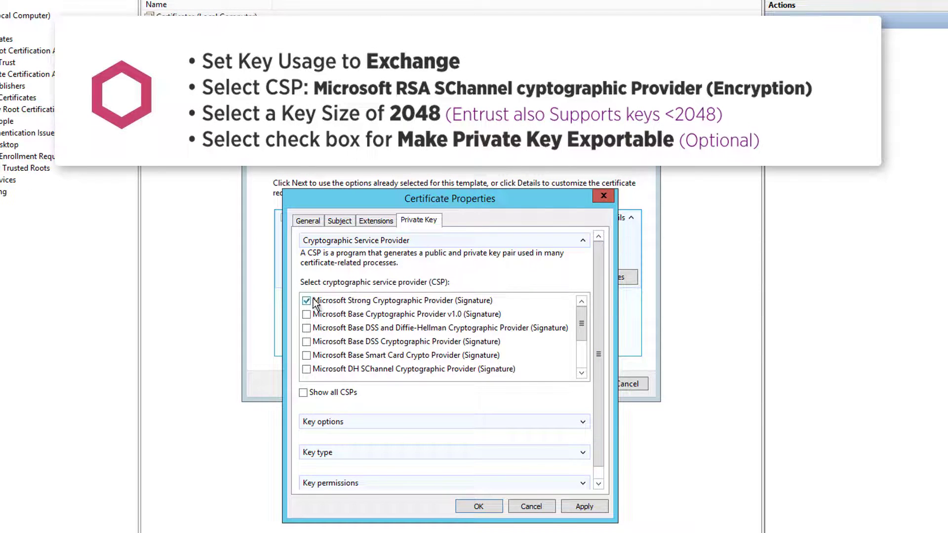
pyautogui.click(307, 300)
pyautogui.moveTo(581, 324); pyautogui.dragTo(580, 360)
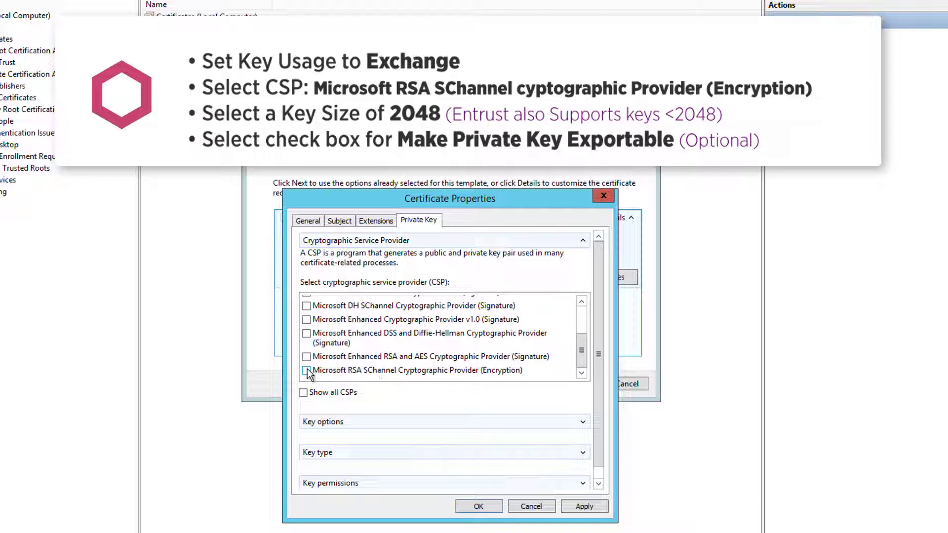
# Set key size 2048, make the private key exportable, and choose the Exchange key type.
pyautogui.click(584, 421)
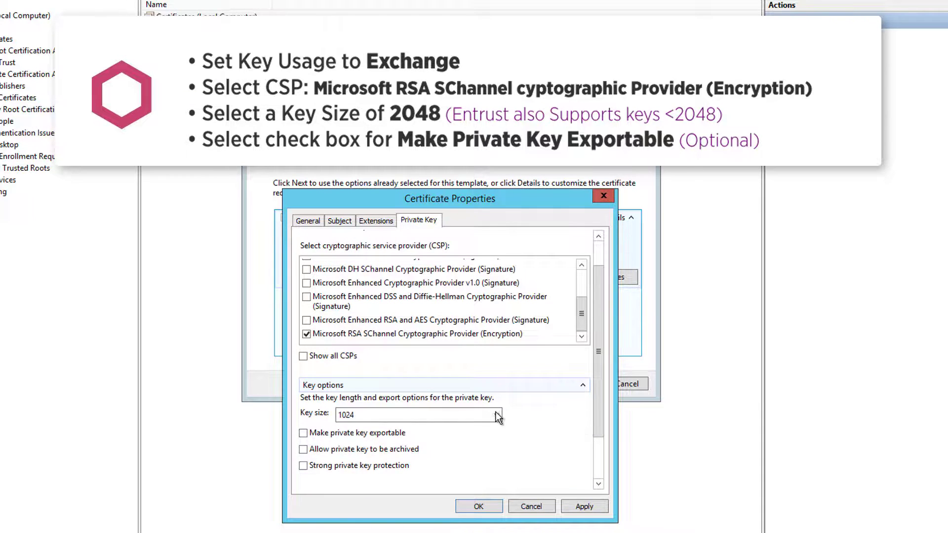
pyautogui.click(496, 416)
pyautogui.click(400, 447)
pyautogui.moveTo(598, 419); pyautogui.dragTo(597, 458)
pyautogui.click(583, 442)
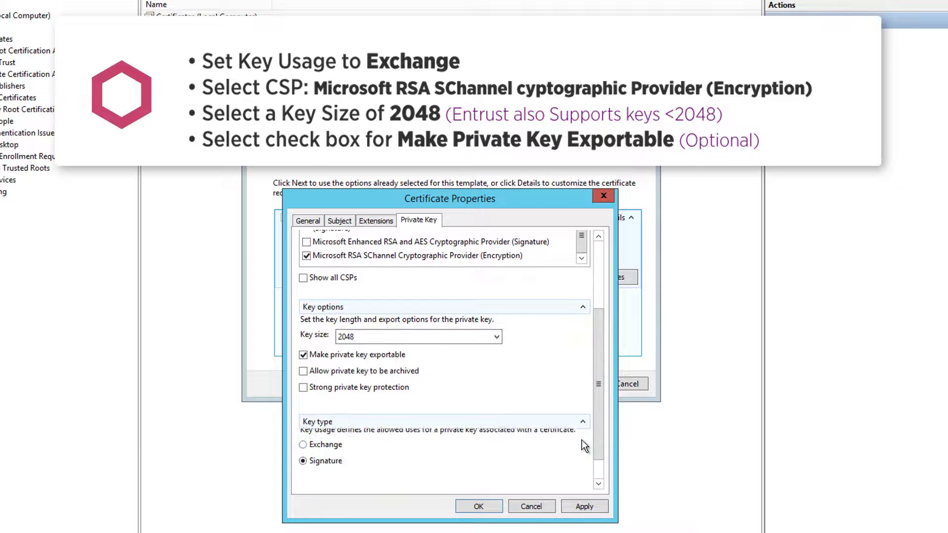
pyautogui.click(302, 448)
pyautogui.moveTo(597, 431); pyautogui.dragTo(599, 468)
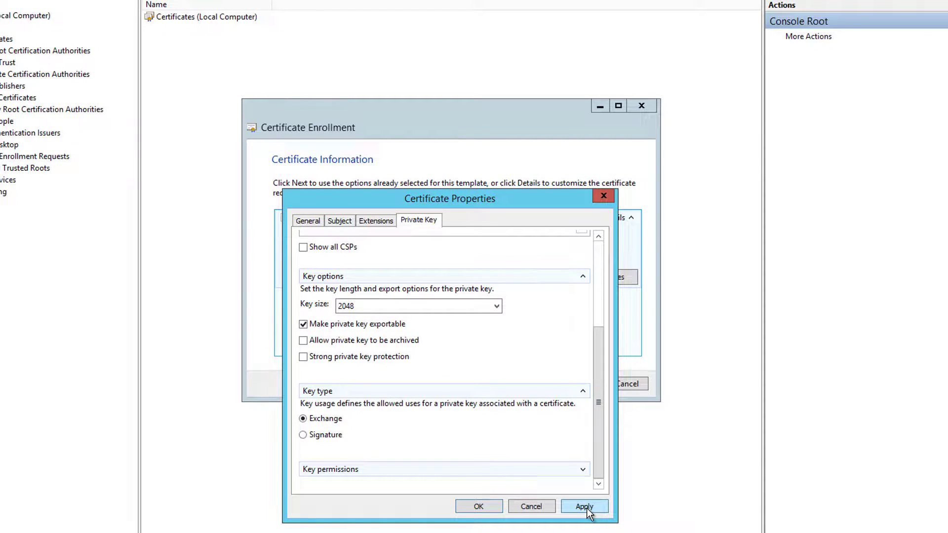
# Apply the private key settings, review the Subject and General tabs, and close Certificate Properties.
pyautogui.click(586, 508)
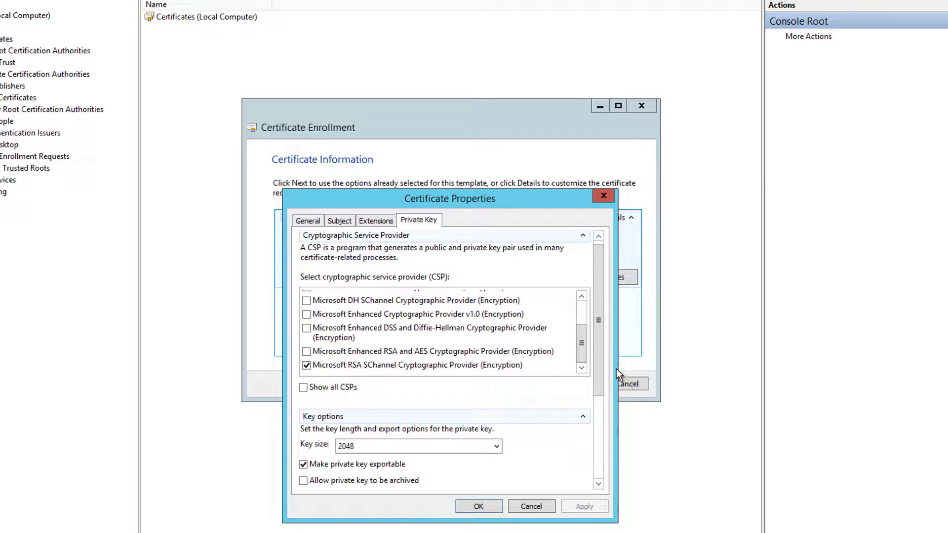
pyautogui.moveTo(600, 366); pyautogui.dragTo(598, 308)
pyautogui.moveTo(583, 349); pyautogui.dragTo(588, 309)
pyautogui.click(347, 223)
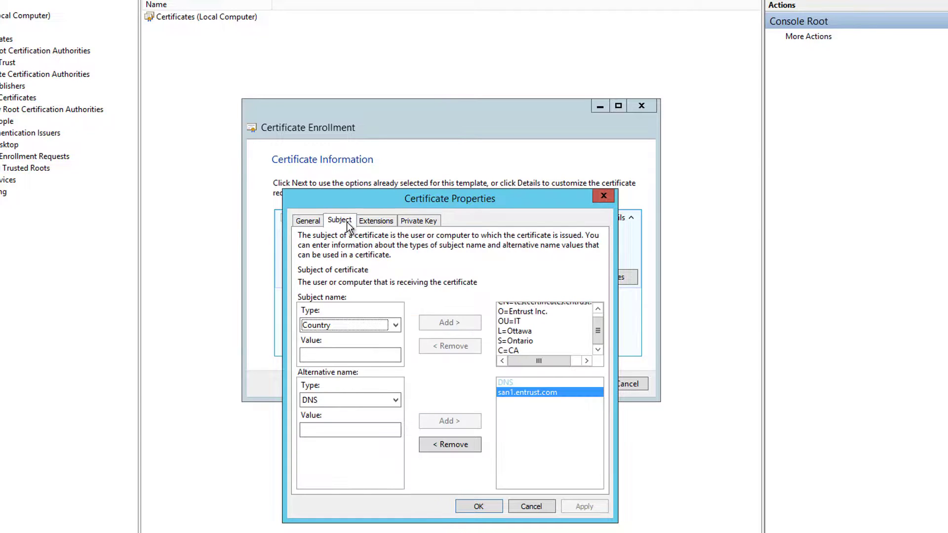
pyautogui.click(308, 222)
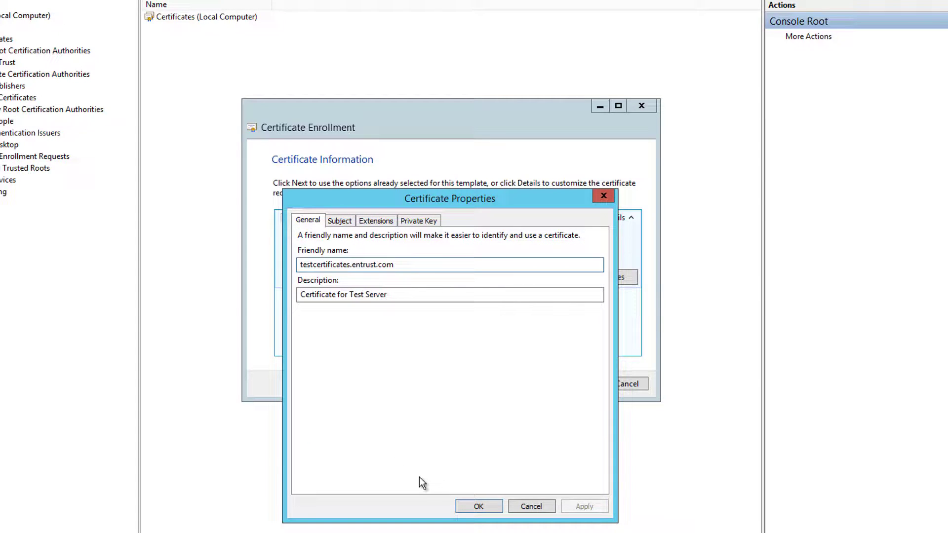
pyautogui.click(483, 505)
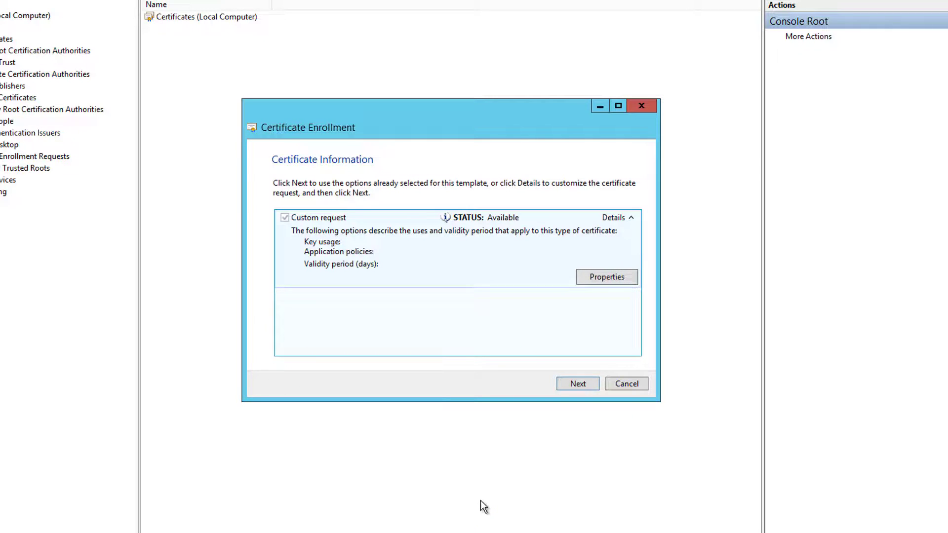
# Save the offline request as a Base 64 file named CSR on the Desktop and finish.
pyautogui.click(583, 386)
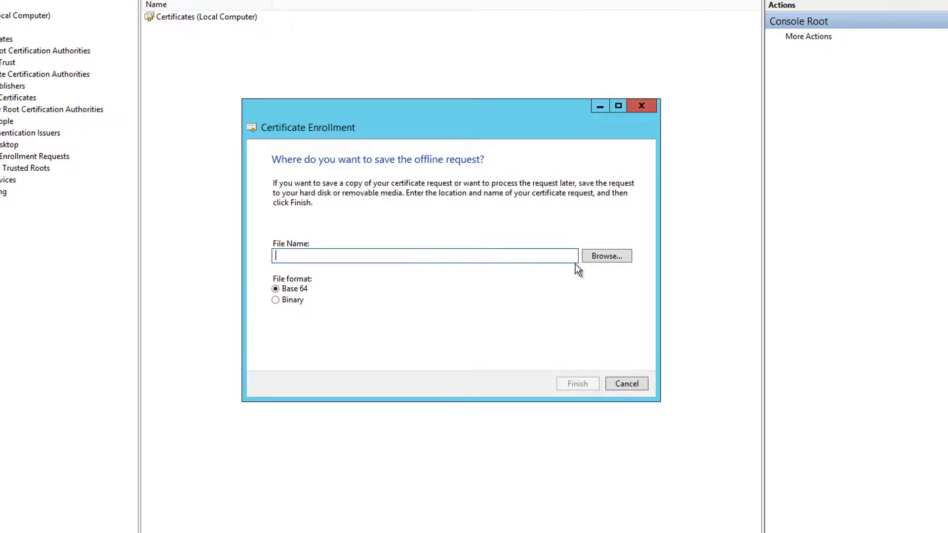
pyautogui.click(605, 256)
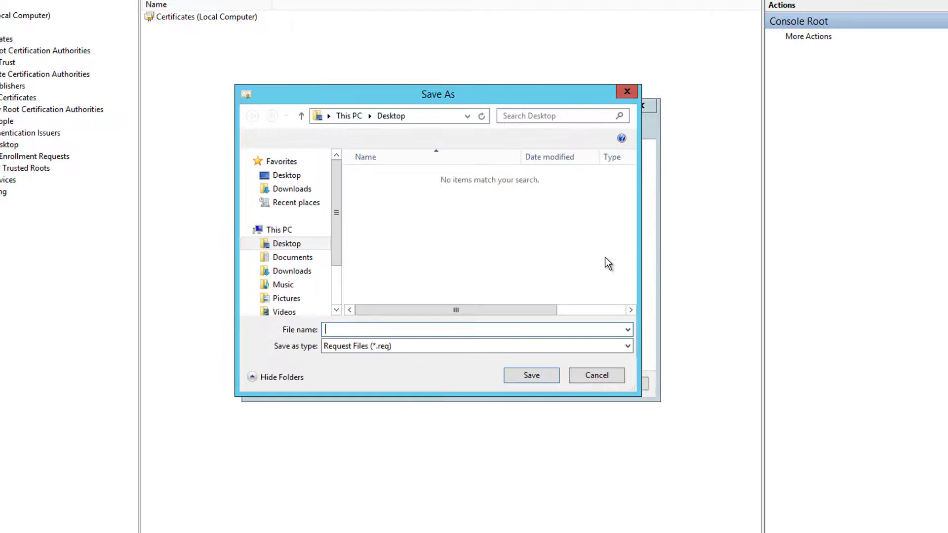
pyautogui.click(287, 176)
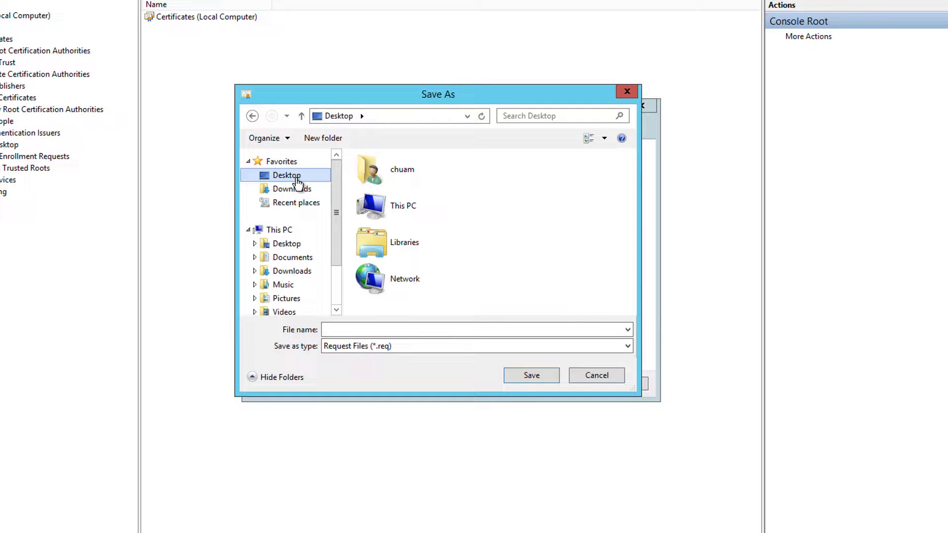
pyautogui.click(378, 330)
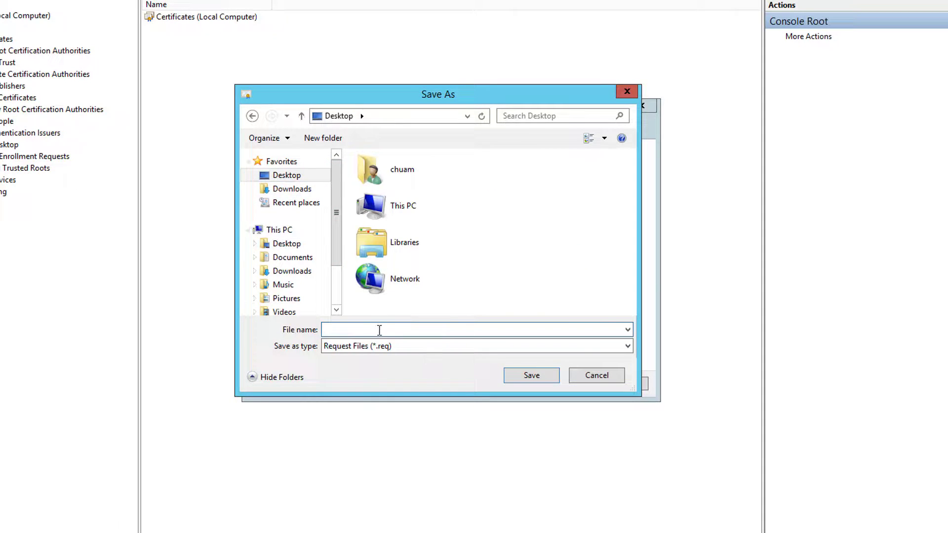
pyautogui.write('CSR')
pyautogui.click(534, 377)
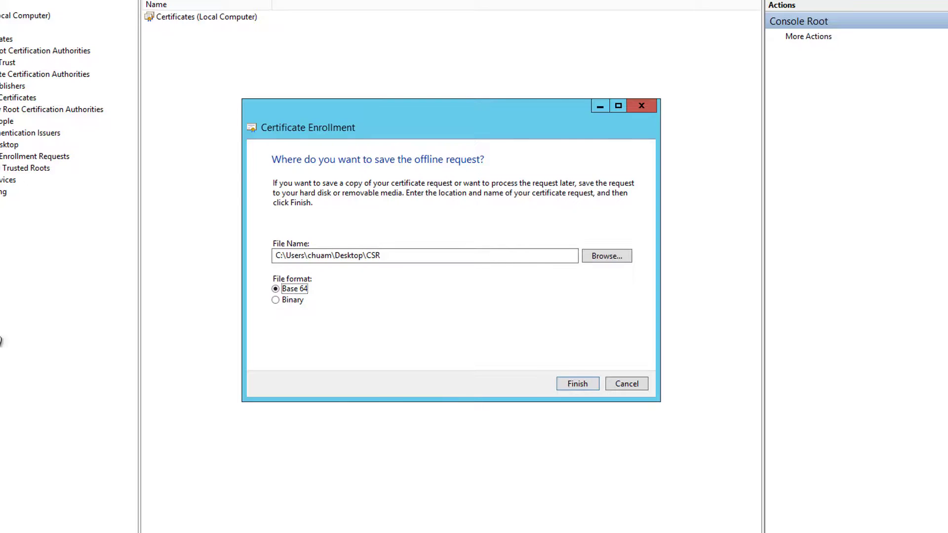
pyautogui.click(577, 384)
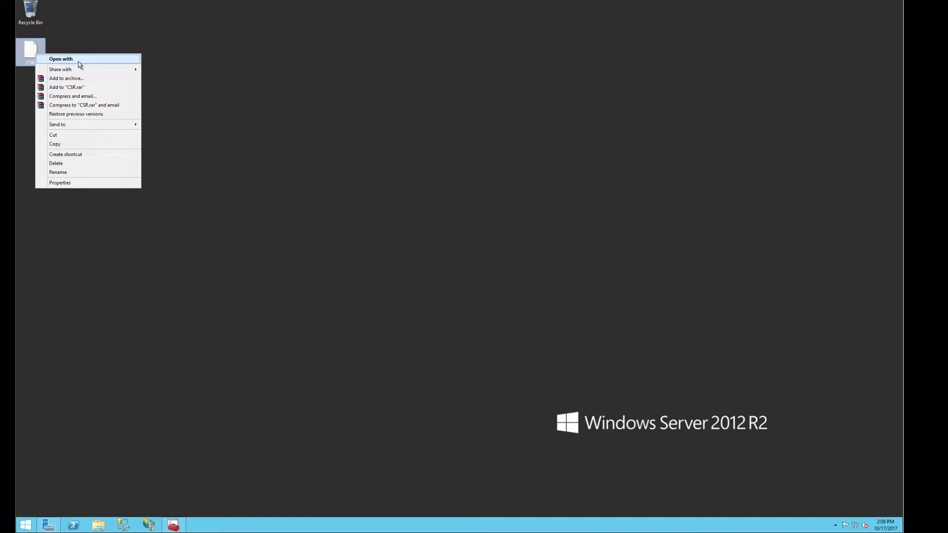
# Open the CSR file from the desktop in Notepad to view the Base64 certificate request text.
pyautogui.click(79, 60)
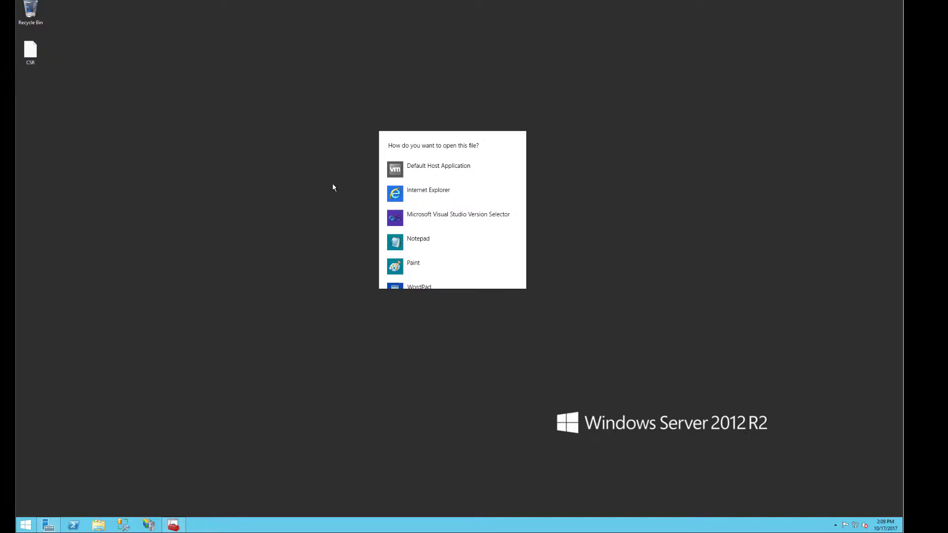
pyautogui.click(397, 242)
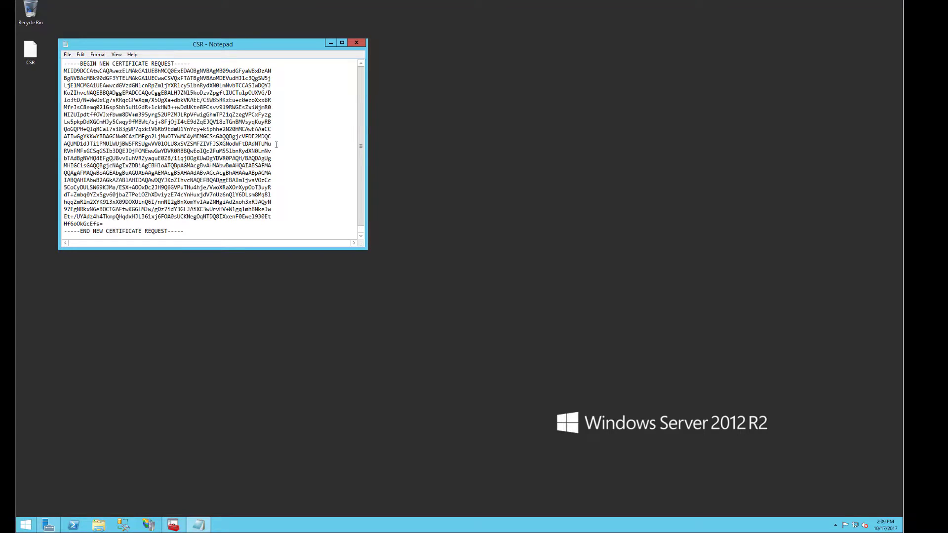